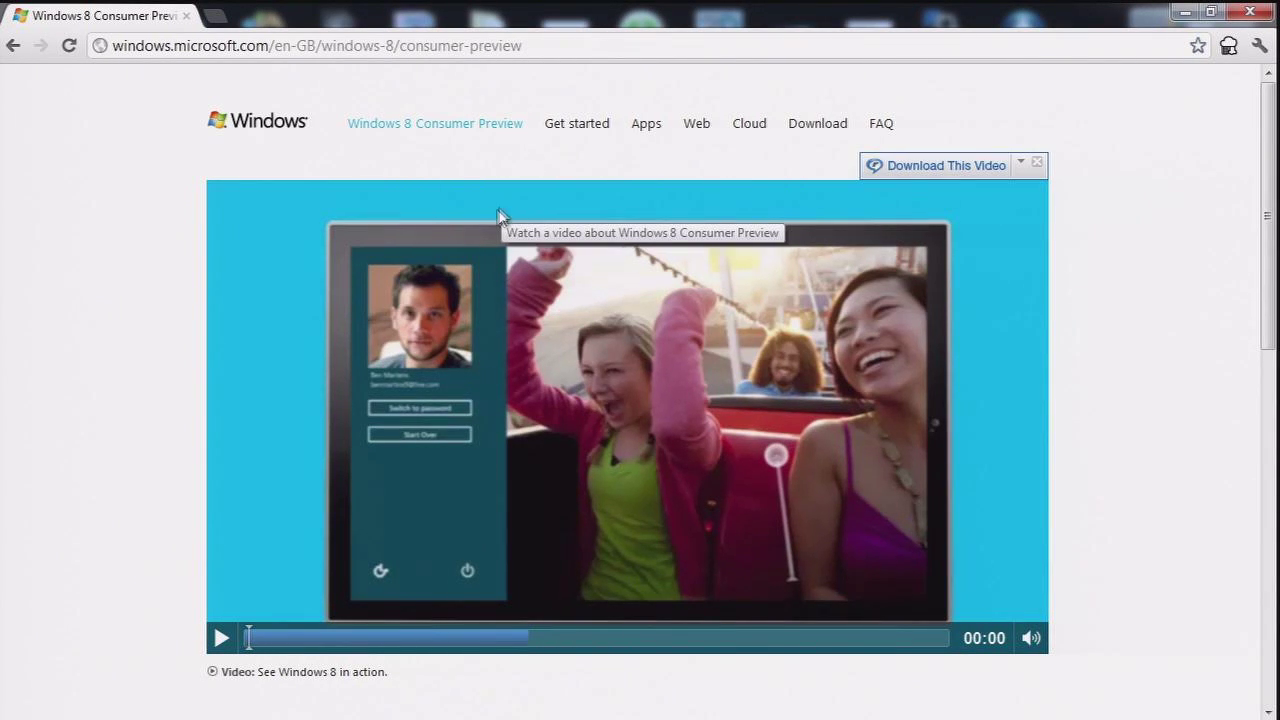
Step: Open the Windows 8 'Get started' page from the Consumer Preview overview
{"action": "left_click", "coordinate": [574, 128]}
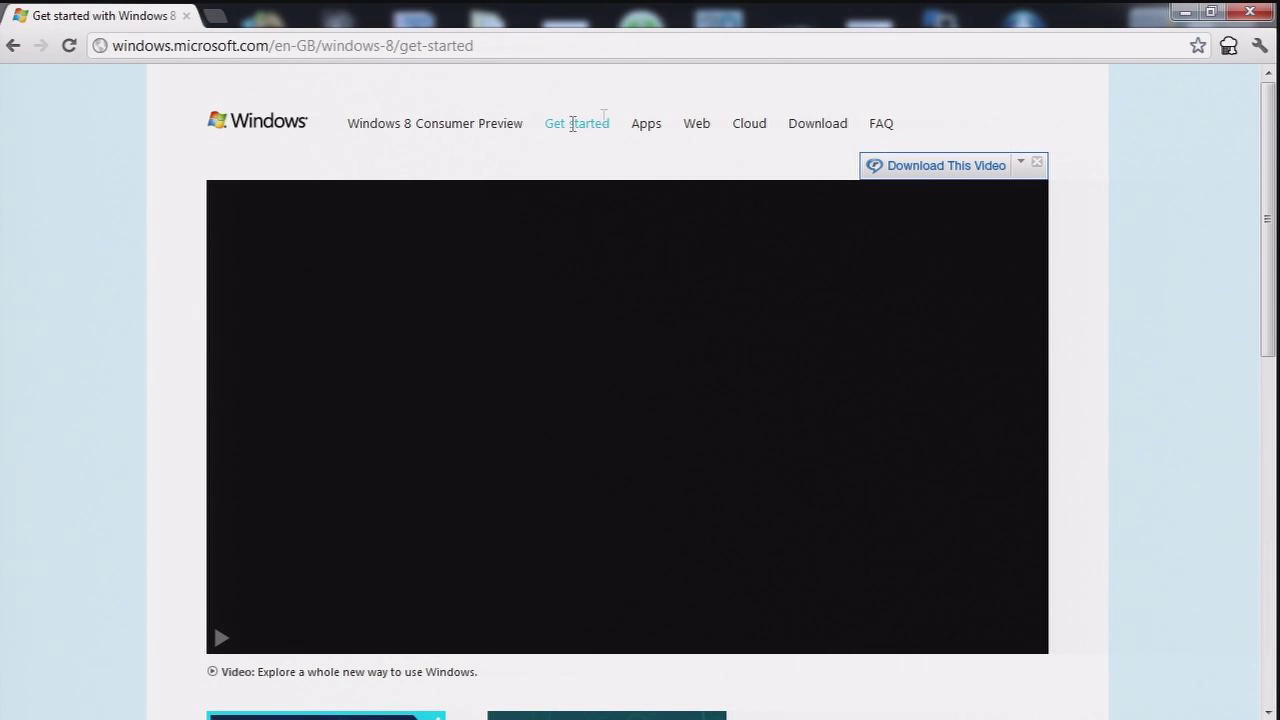
Step: Go to the Windows 8 download page and scroll down to the signup form
{"action": "left_click", "coordinate": [810, 125]}
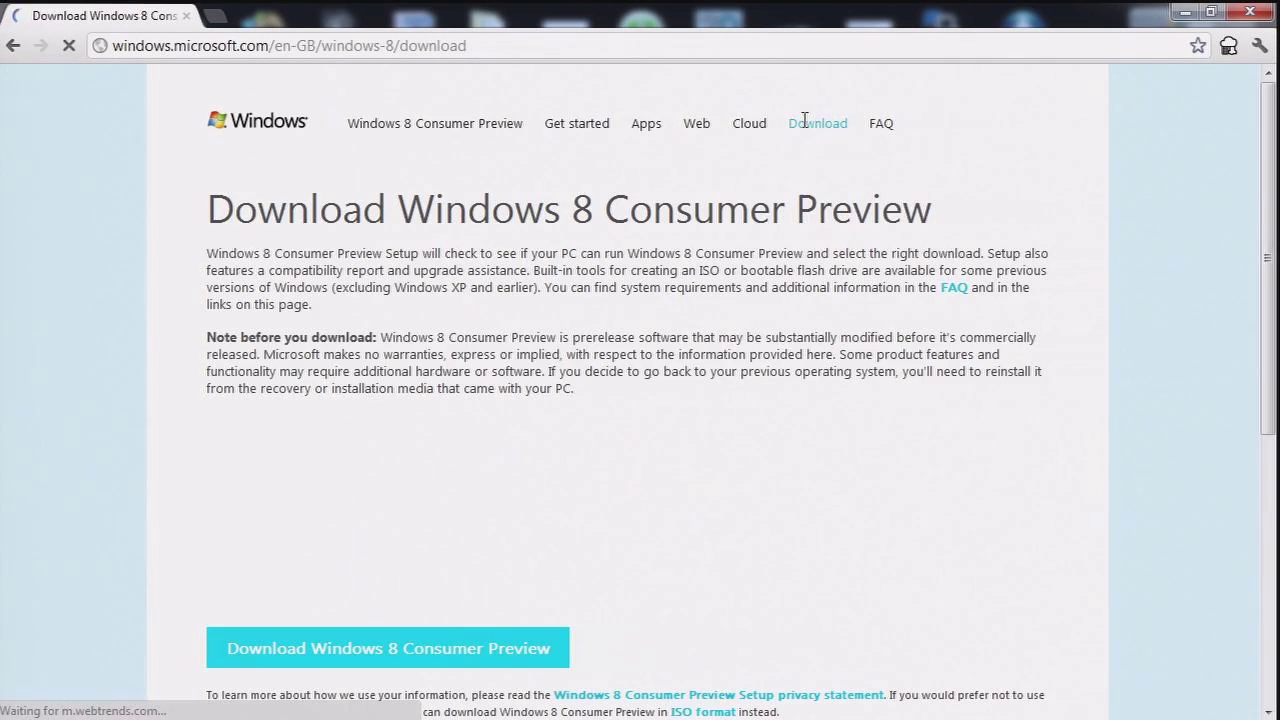
{"action": "scroll", "coordinate": [695, 236], "scroll_direction": "down", "scroll_amount": 1}
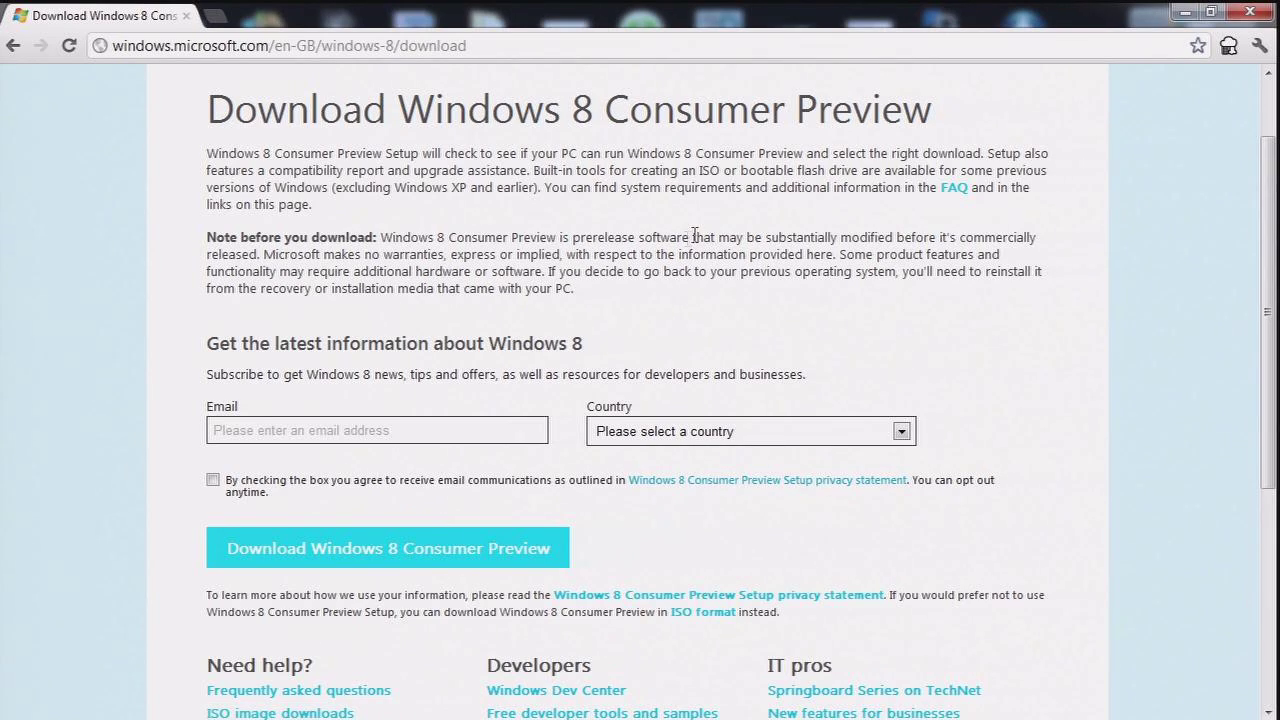
{"action": "scroll", "coordinate": [531, 359], "scroll_direction": "down", "scroll_amount": 1}
{"action": "left_click", "coordinate": [276, 432]}
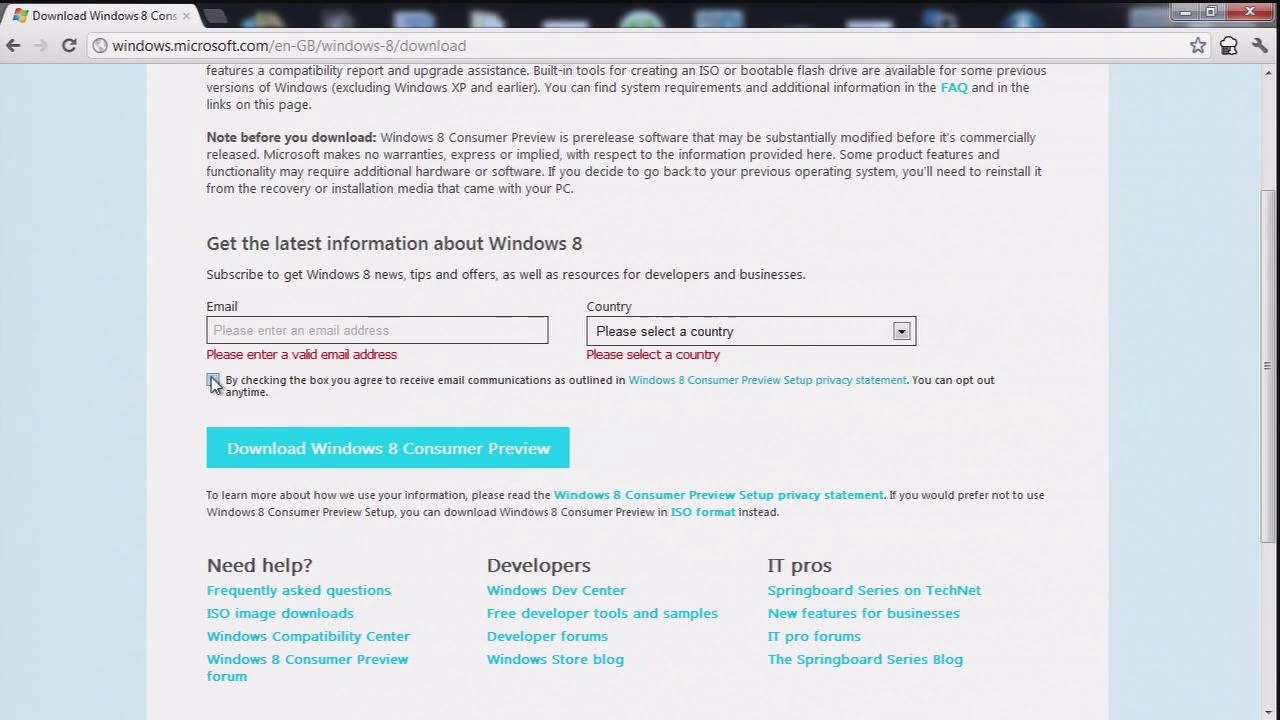
Step: Subscribe with your e-mail address and United Kingdom as country, then start the Consumer Preview download
{"action": "left_click", "coordinate": [404, 330]}
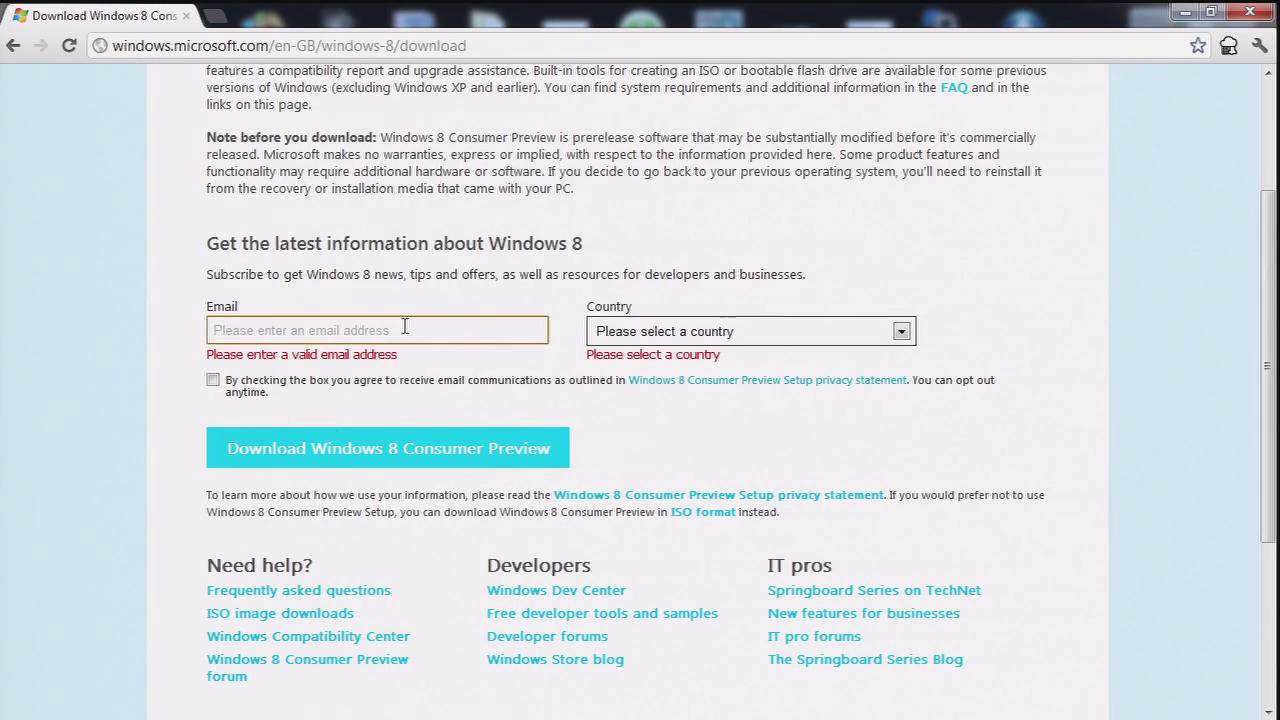
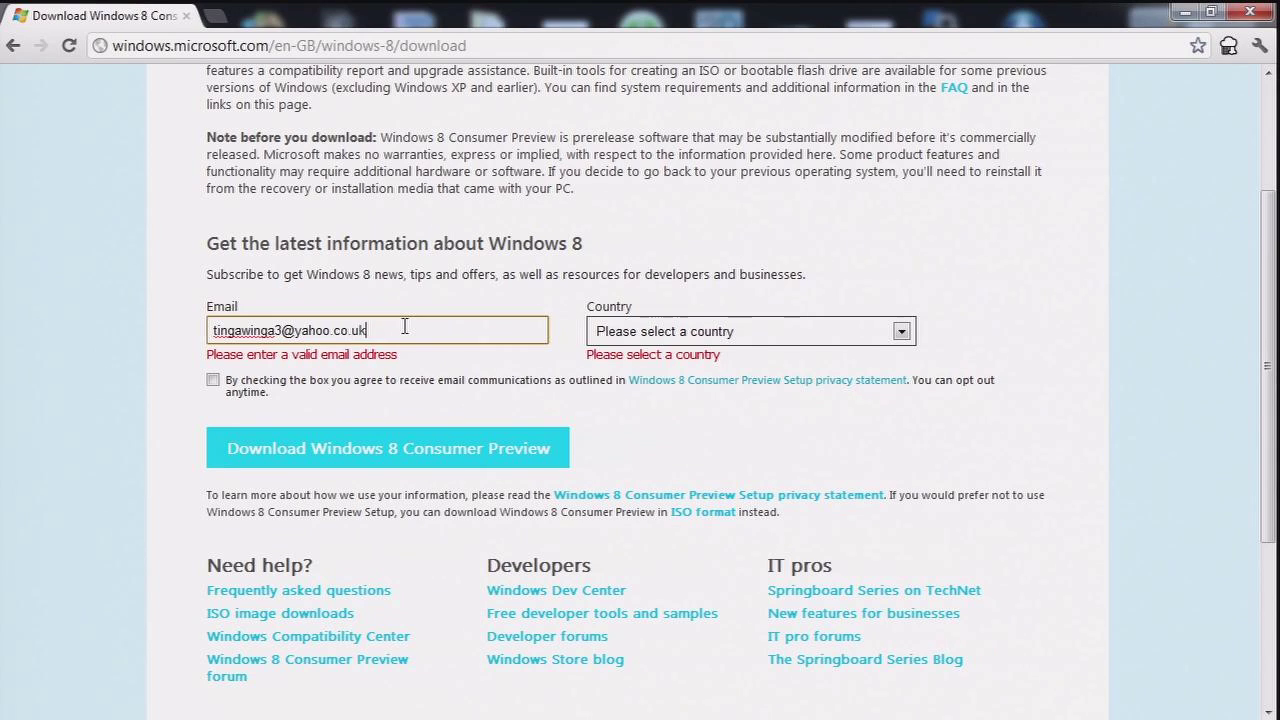
{"action": "left_click", "coordinate": [685, 337]}
{"action": "scroll", "coordinate": [714, 403], "scroll_direction": "down", "scroll_amount": 10}
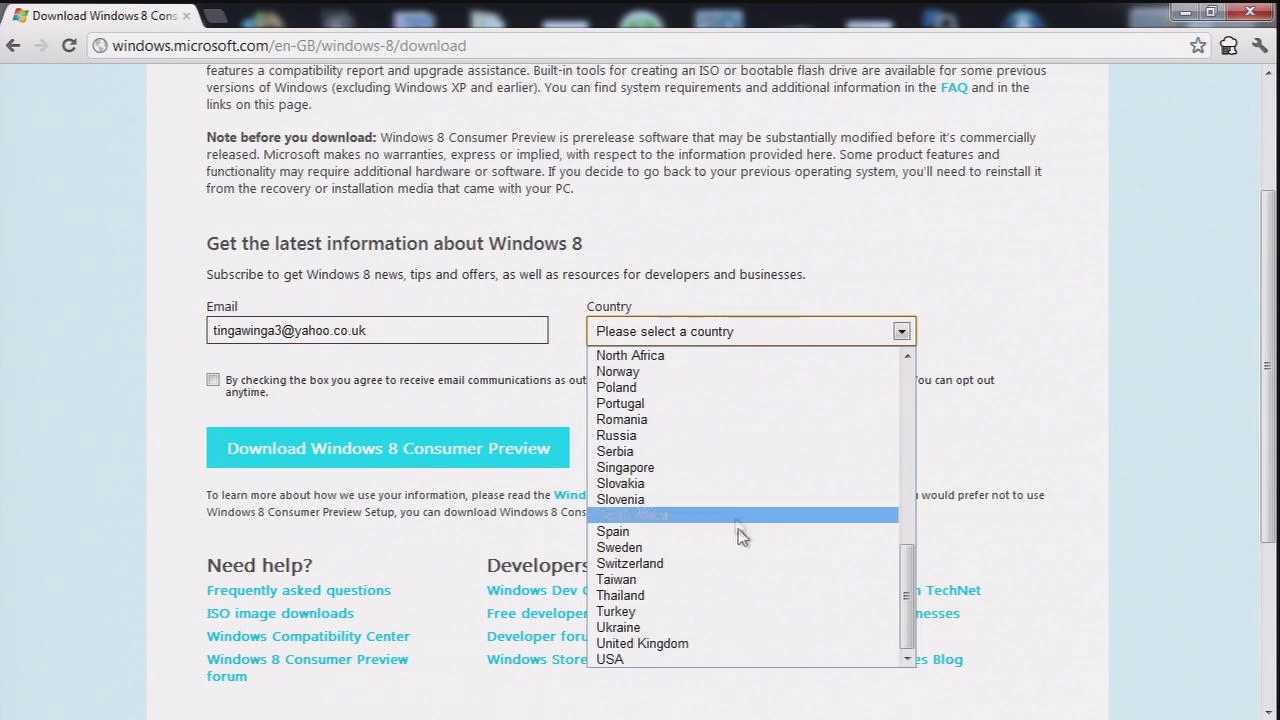
{"action": "left_click", "coordinate": [714, 645]}
{"action": "left_click", "coordinate": [476, 466]}
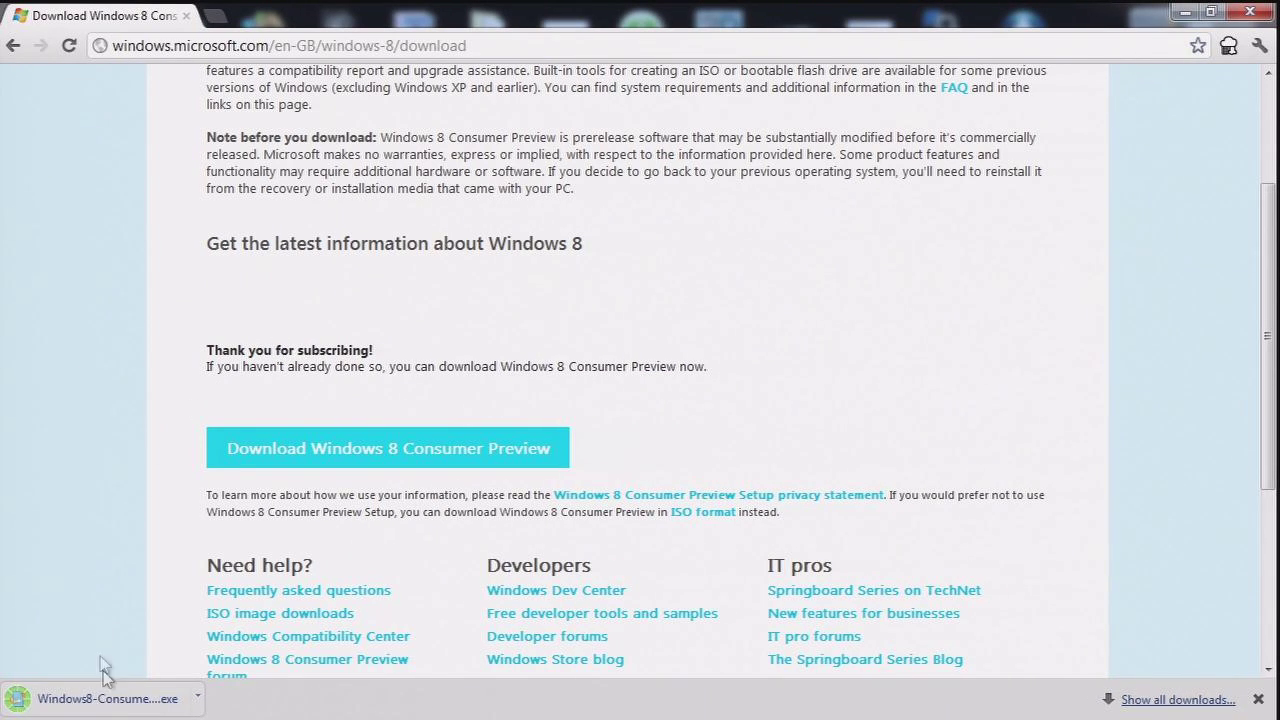
Step: Run the downloaded setup .exe past the security warning and let the compatibility check finish
{"action": "left_click", "coordinate": [112, 699]}
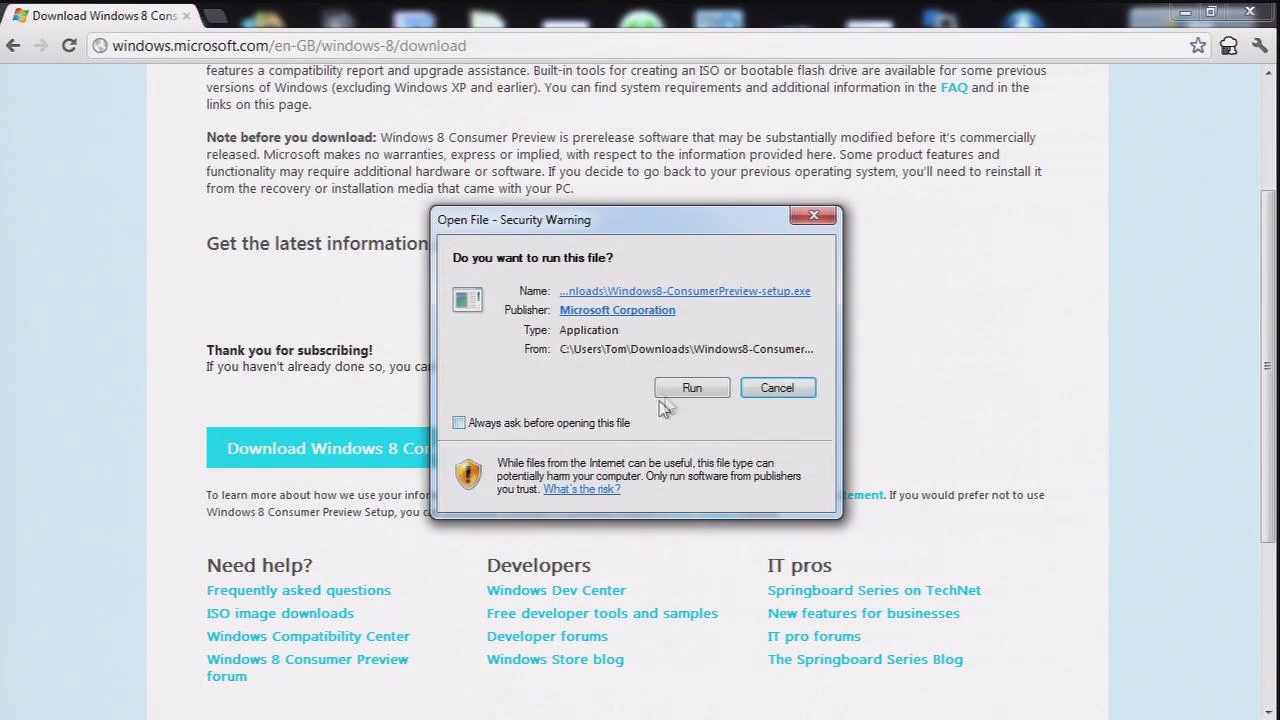
{"action": "left_click", "coordinate": [690, 390]}
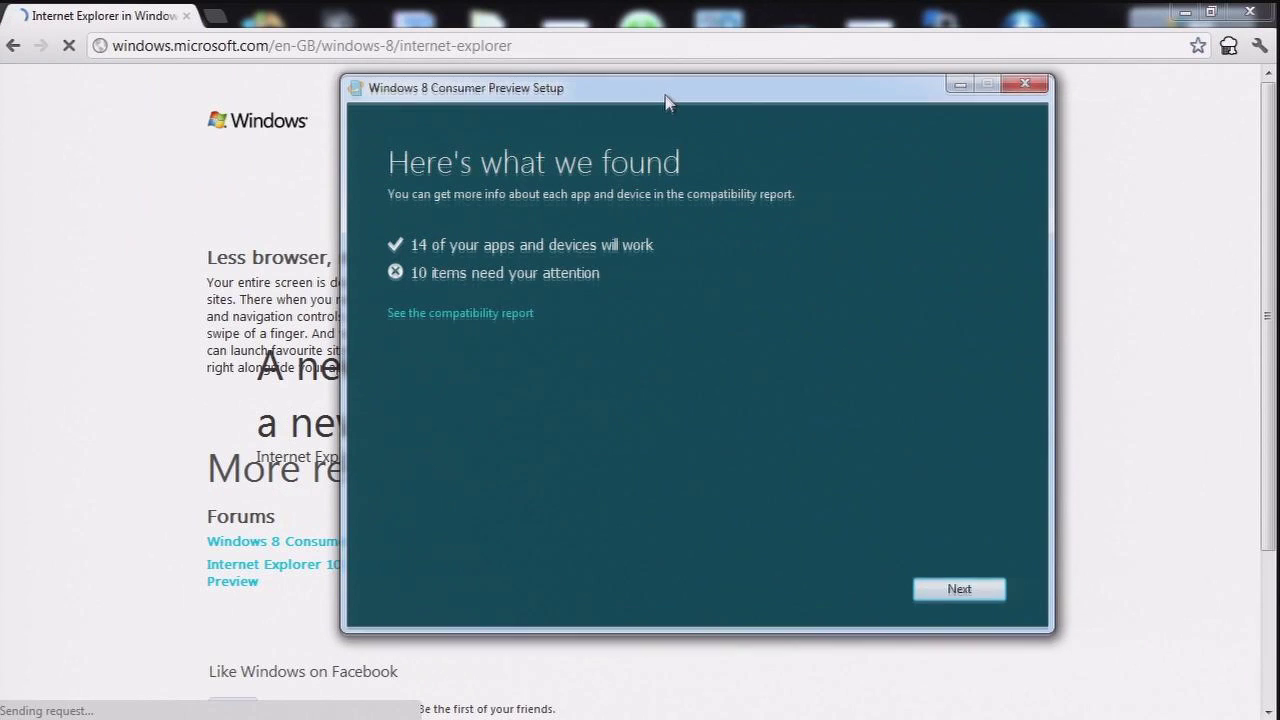
Step: Accept the compatibility results and the Ready to download screen to start downloading Windows 8
{"action": "left_click_drag", "start_coordinate": [668, 103], "coordinate": [673, 115]}
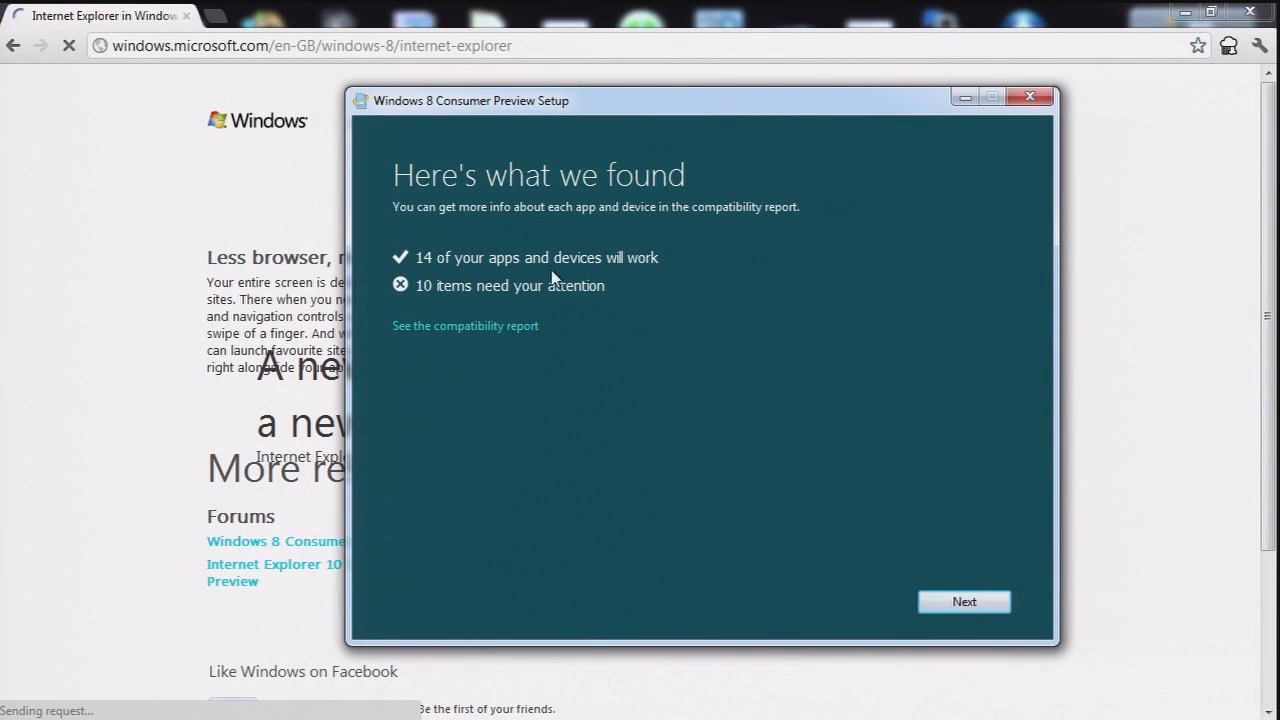
{"action": "left_click", "coordinate": [970, 603]}
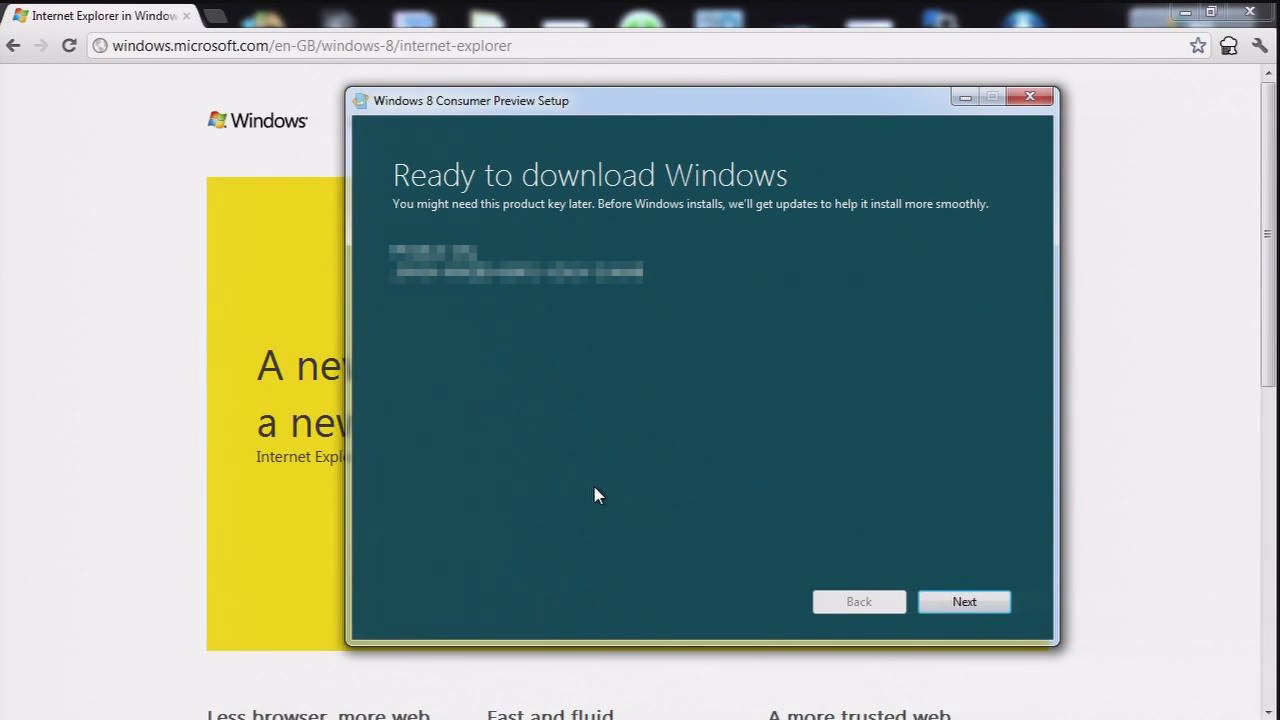
{"action": "left_click", "coordinate": [972, 604]}
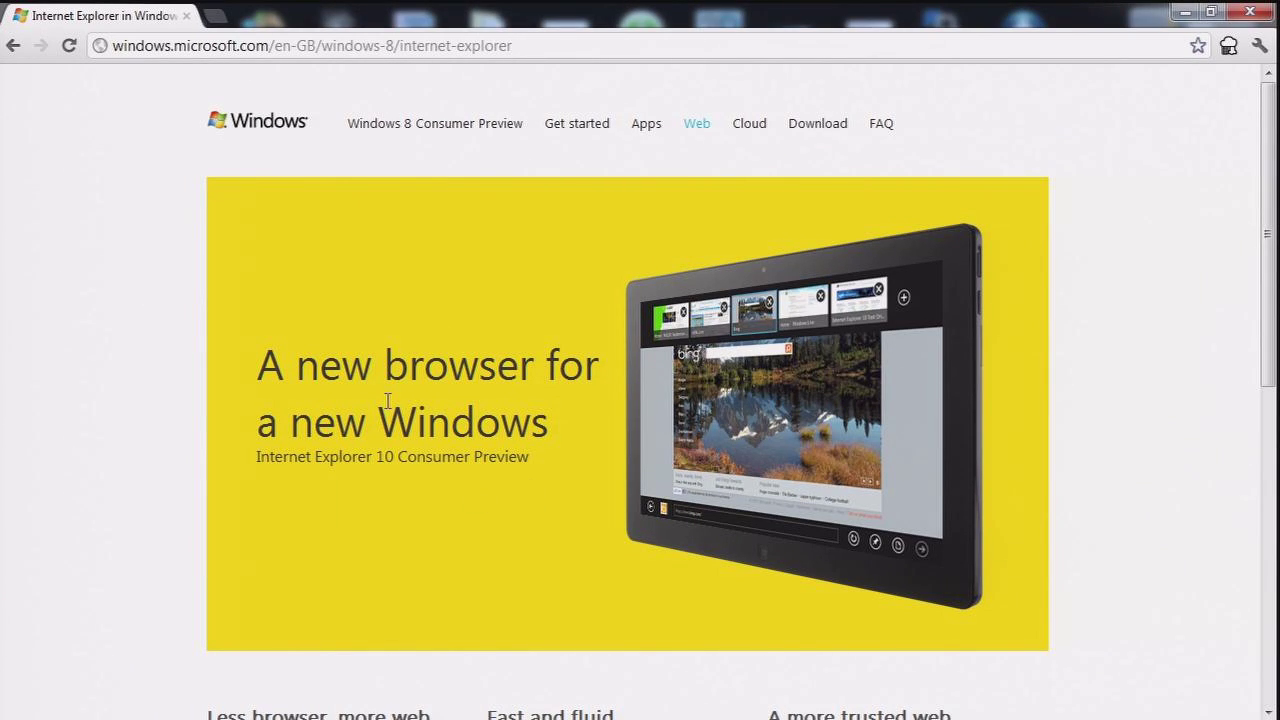
Step: Scroll through the Windows 8 site's Web page
{"action": "scroll", "coordinate": [387, 401], "scroll_direction": "down", "scroll_amount": 2}
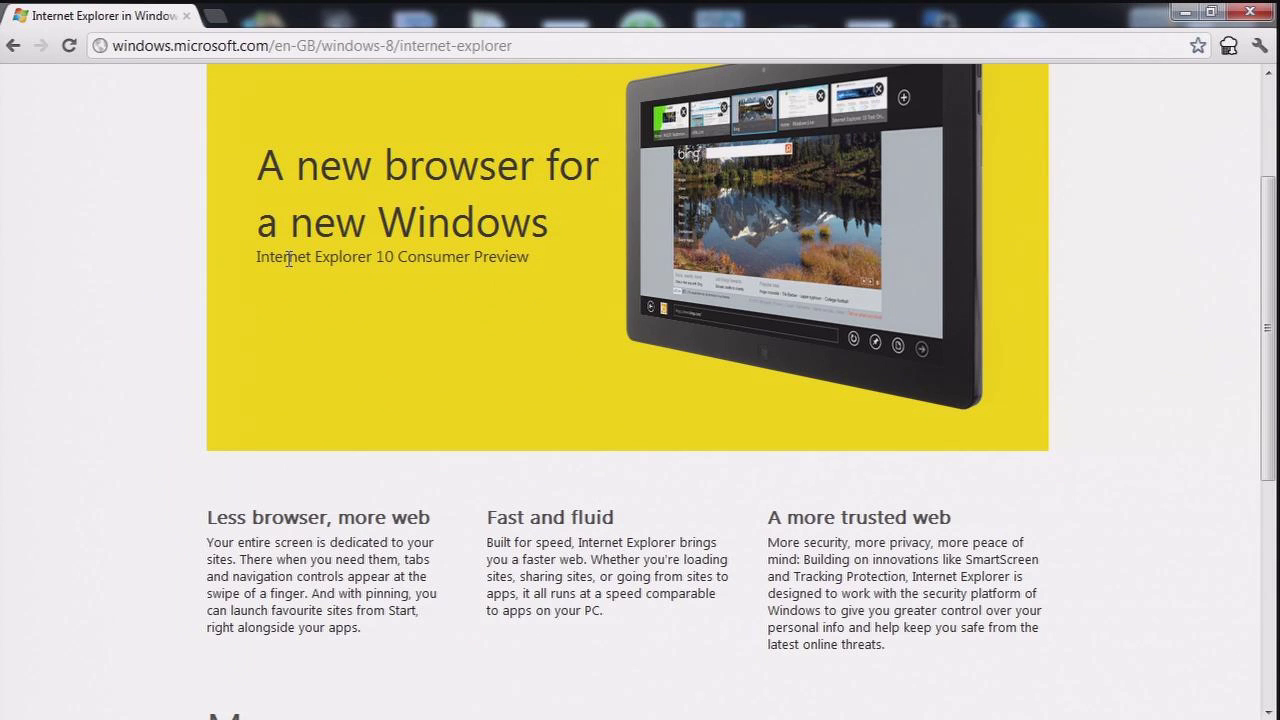
{"action": "scroll", "coordinate": [288, 258], "scroll_direction": "down", "scroll_amount": 4}
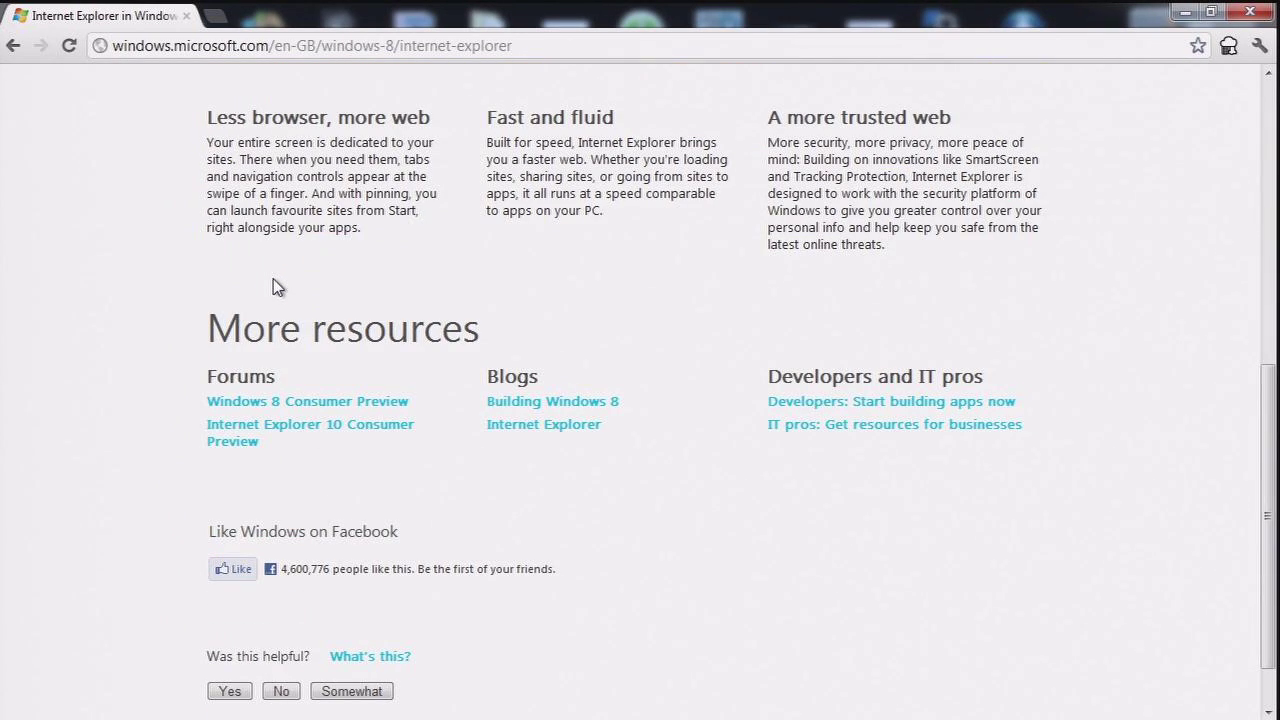
{"action": "scroll", "coordinate": [278, 287], "scroll_direction": "up", "scroll_amount": 6}
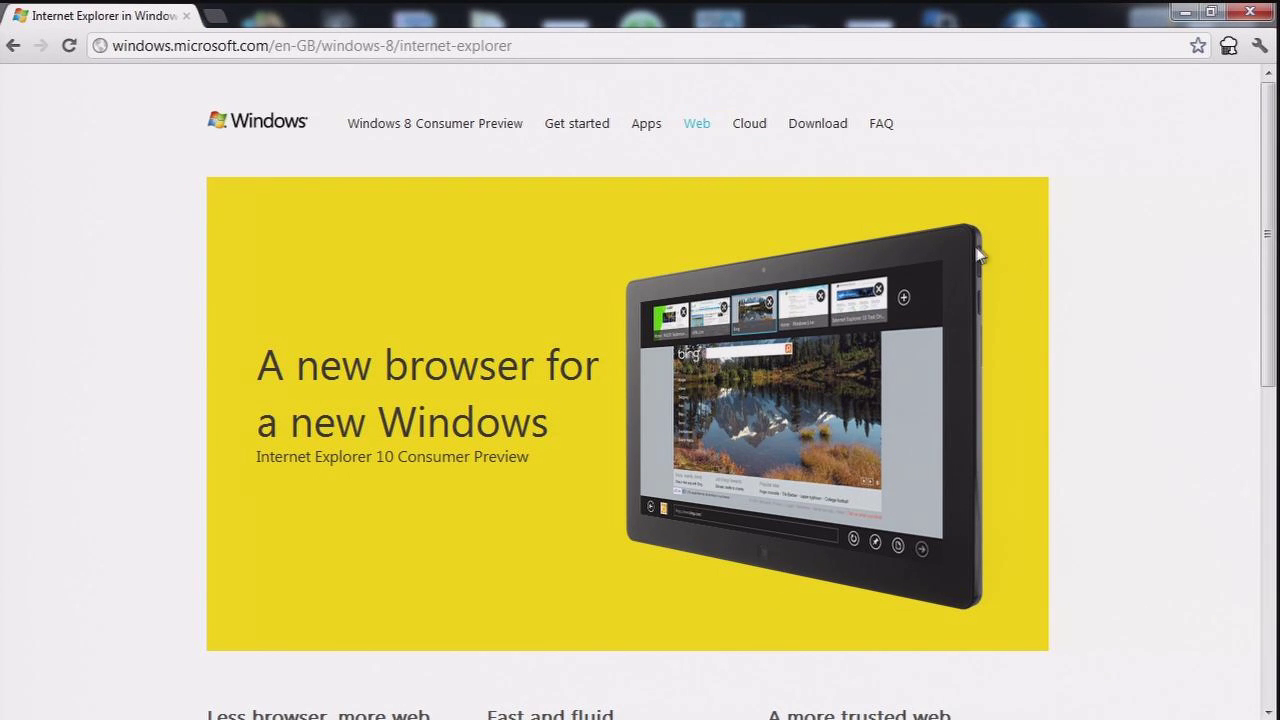
{"action": "scroll", "coordinate": [757, 271], "scroll_direction": "down", "scroll_amount": 7}
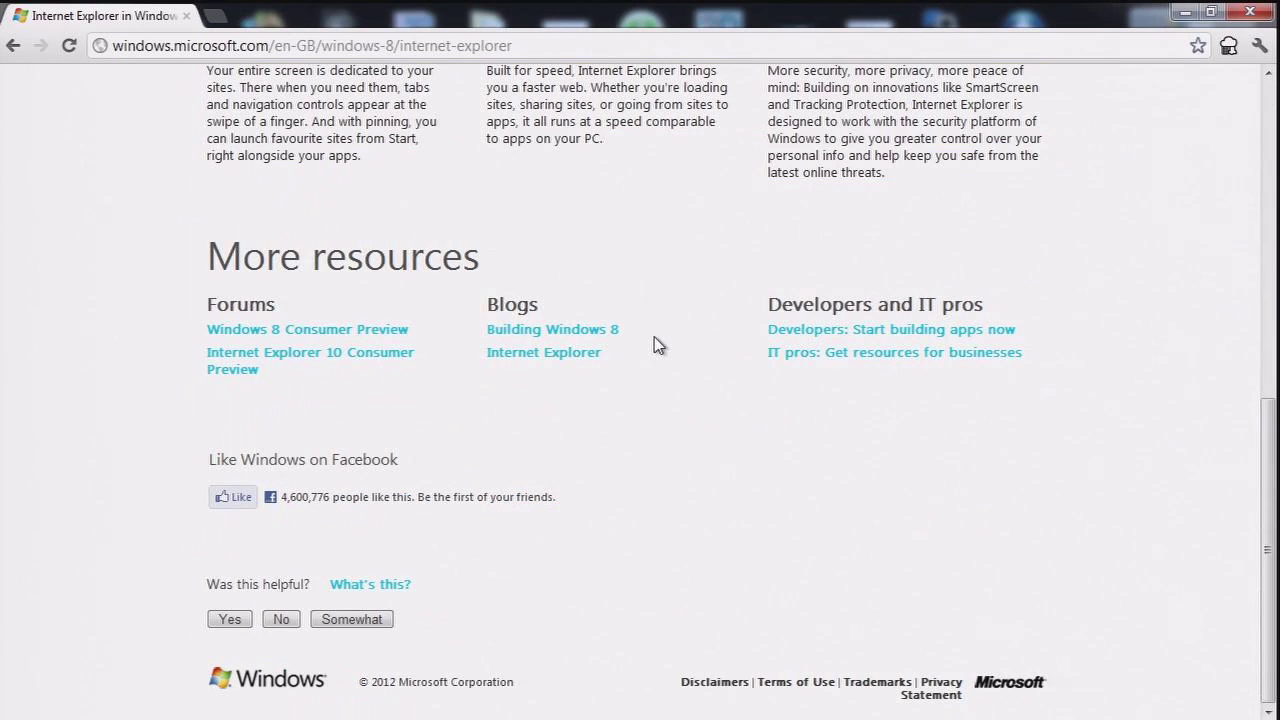
{"action": "scroll", "coordinate": [645, 360], "scroll_direction": "up", "scroll_amount": 7}
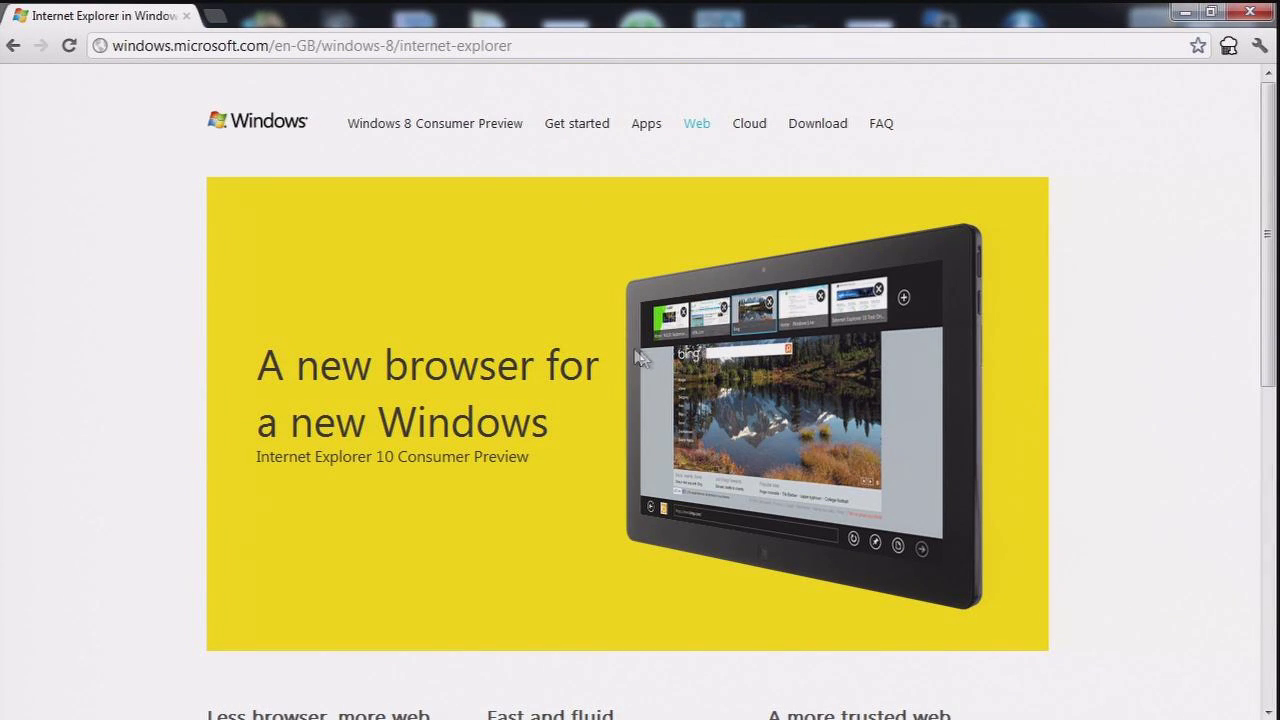
Step: Browse the Apps and Cloud pages, then go to the Windows 8 Consumer Preview overview
{"action": "left_click", "coordinate": [641, 124]}
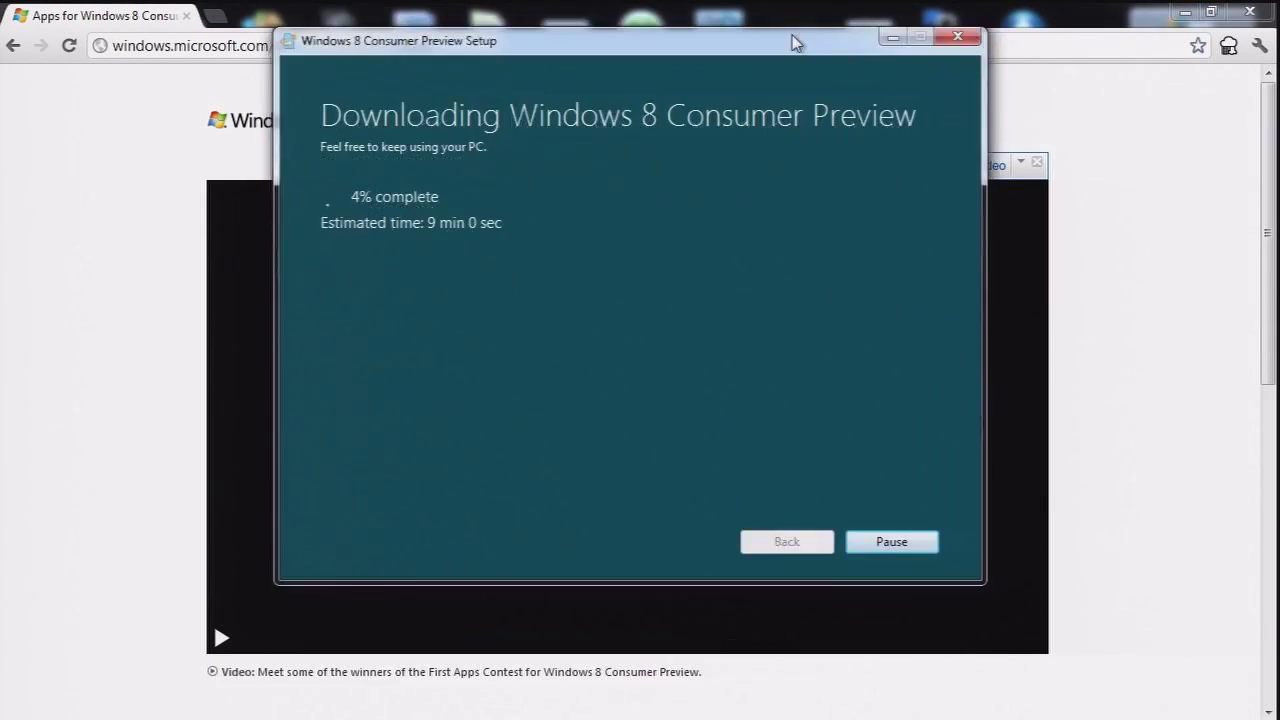
{"action": "left_click_drag", "start_coordinate": [791, 40], "coordinate": [866, 104]}
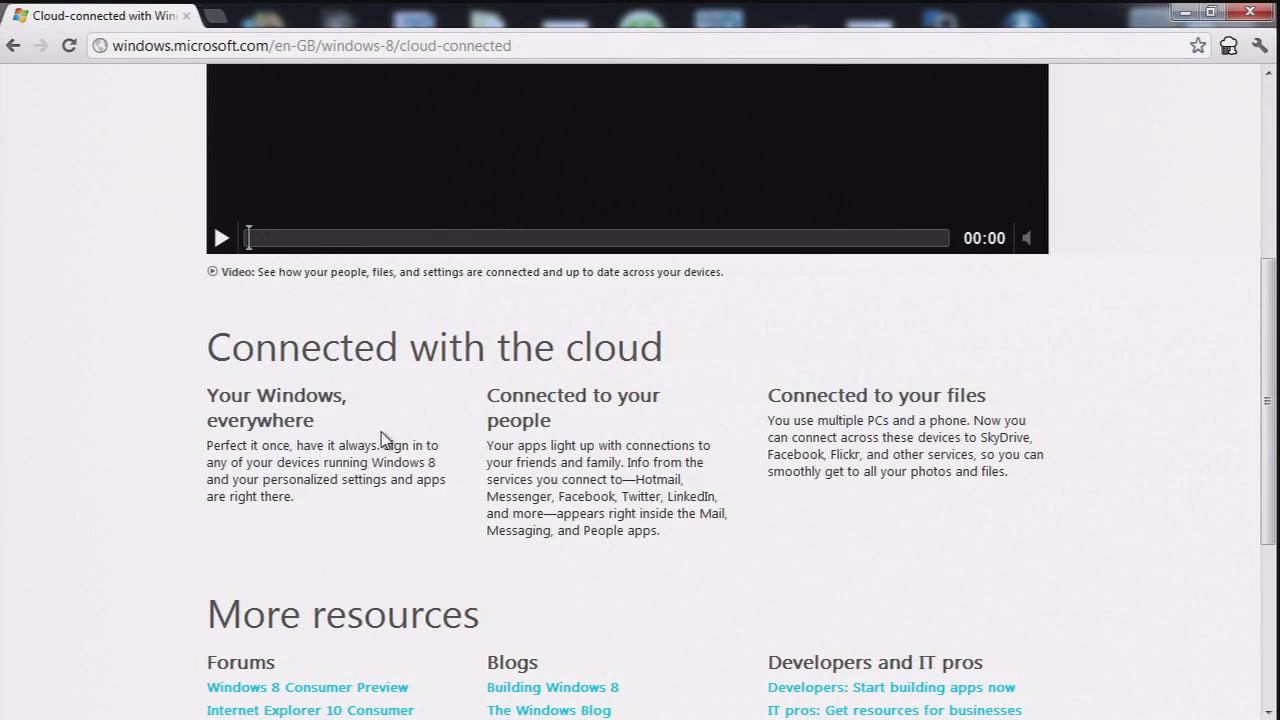
{"action": "scroll", "coordinate": [380, 440], "scroll_direction": "down", "scroll_amount": 4}
{"action": "scroll", "coordinate": [382, 500], "scroll_direction": "up", "scroll_amount": 8}
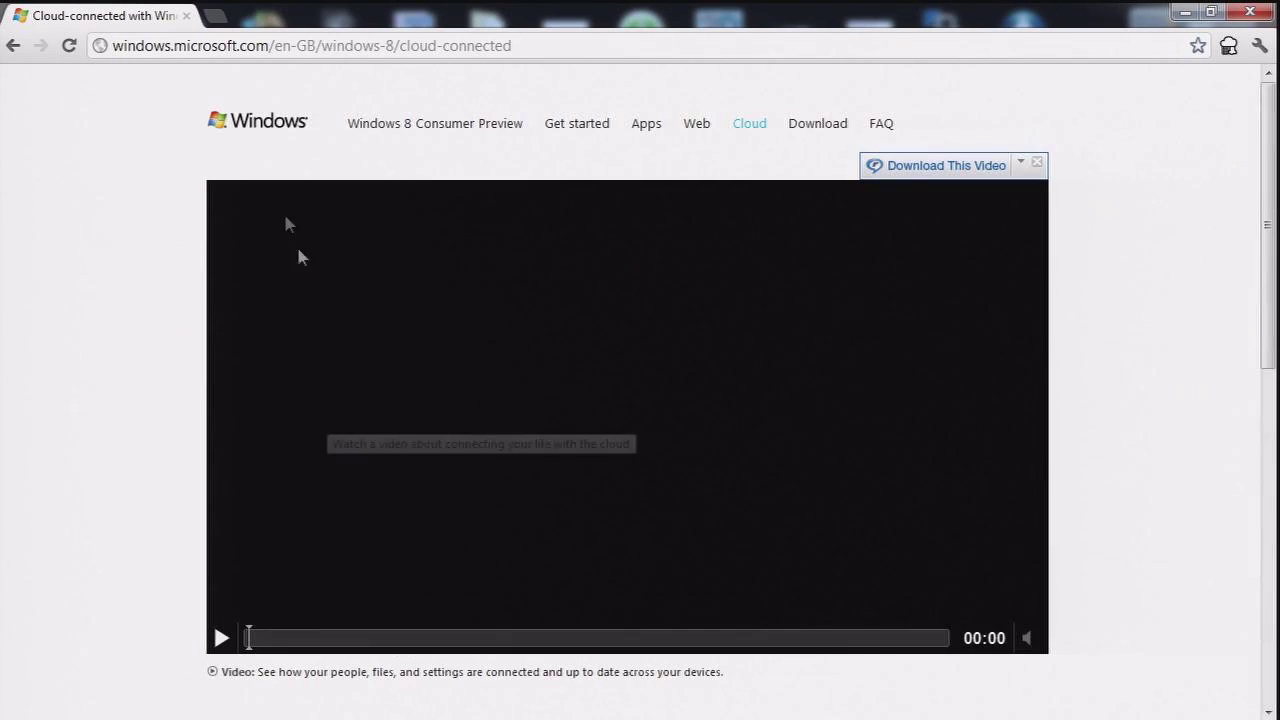
{"action": "left_click", "coordinate": [446, 134]}
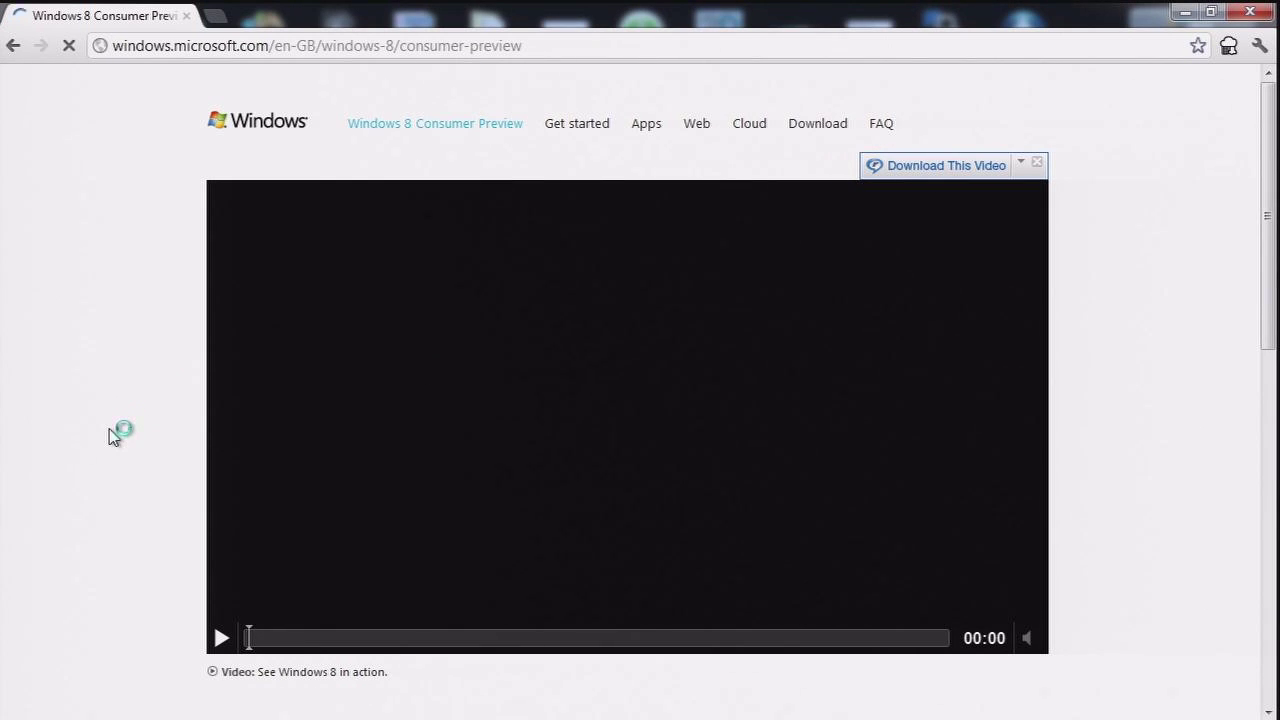
Step: Read the Consumer Preview page, highlighting 'See what's new', 'Apps, front and center' and 'Wall-to-wall web'
{"action": "scroll", "coordinate": [137, 449], "scroll_direction": "down", "scroll_amount": 5}
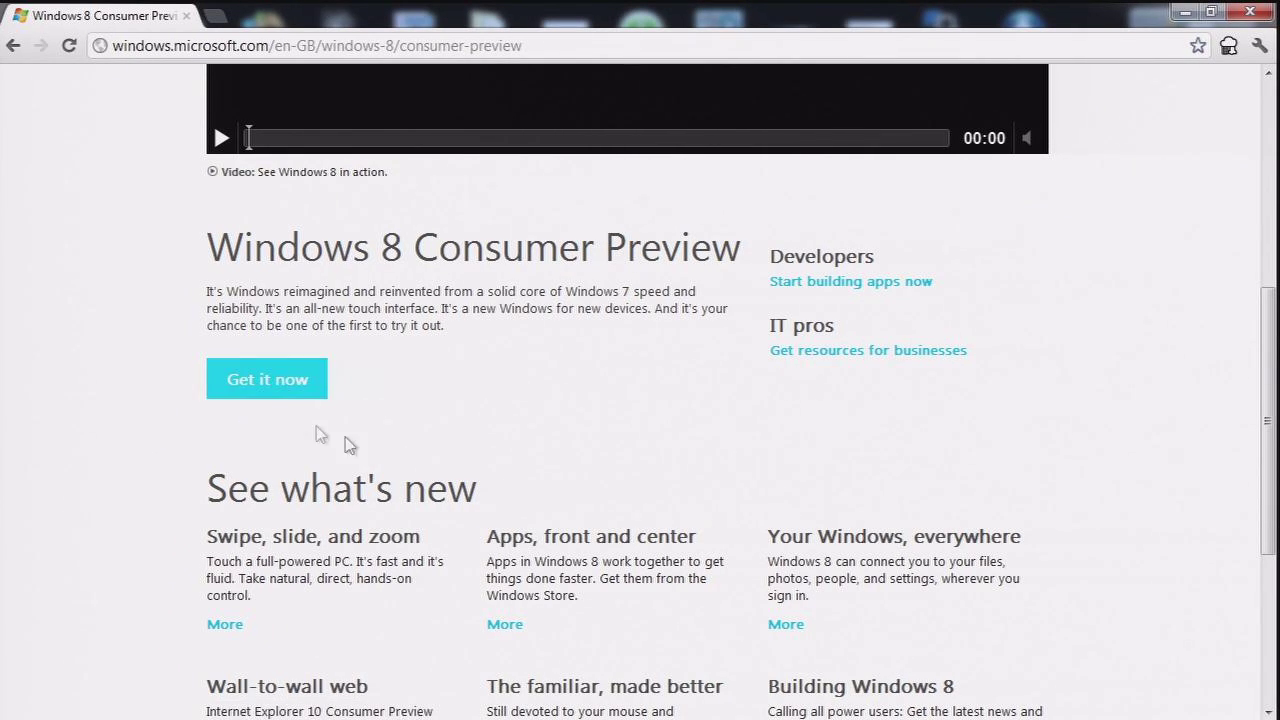
{"action": "left_click_drag", "start_coordinate": [212, 490], "coordinate": [432, 487]}
{"action": "left_click", "coordinate": [432, 487]}
{"action": "scroll", "coordinate": [278, 544], "scroll_direction": "down", "scroll_amount": 1}
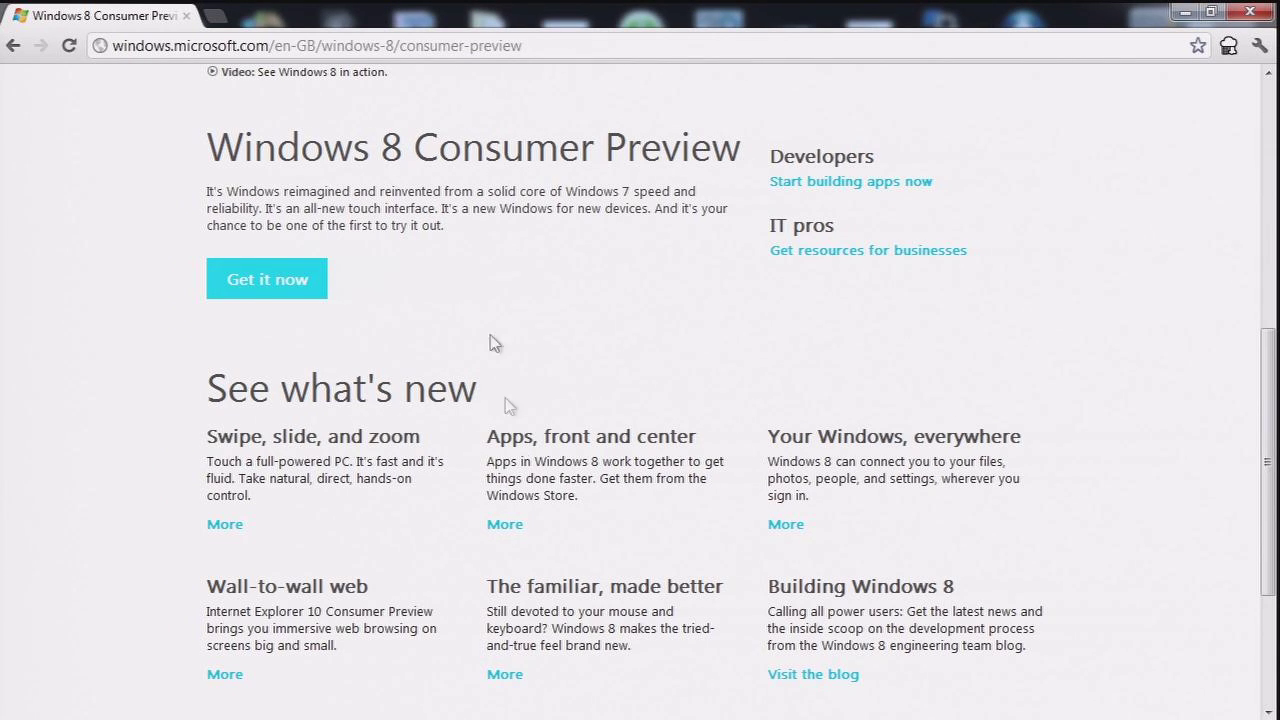
{"action": "left_click_drag", "start_coordinate": [490, 437], "coordinate": [714, 437]}
{"action": "left_click", "coordinate": [716, 440]}
{"action": "scroll", "coordinate": [716, 440], "scroll_direction": "down", "scroll_amount": 3}
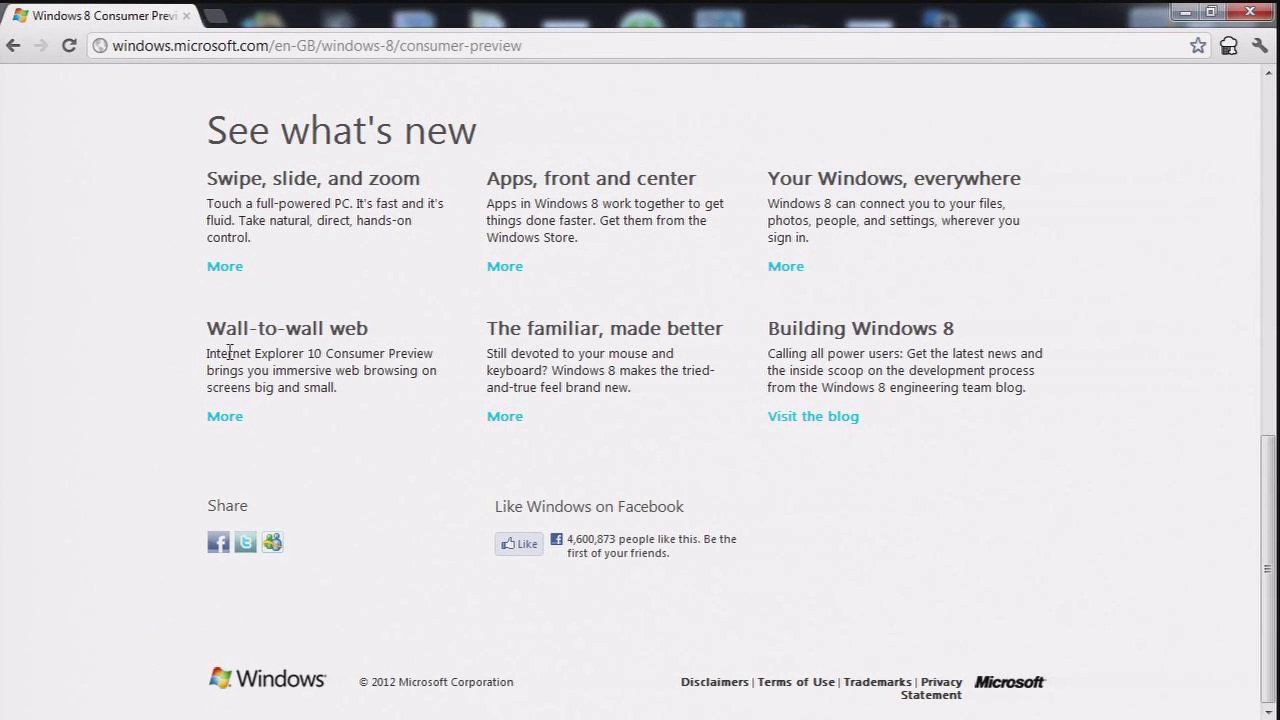
{"action": "left_click_drag", "start_coordinate": [299, 375], "coordinate": [351, 401]}
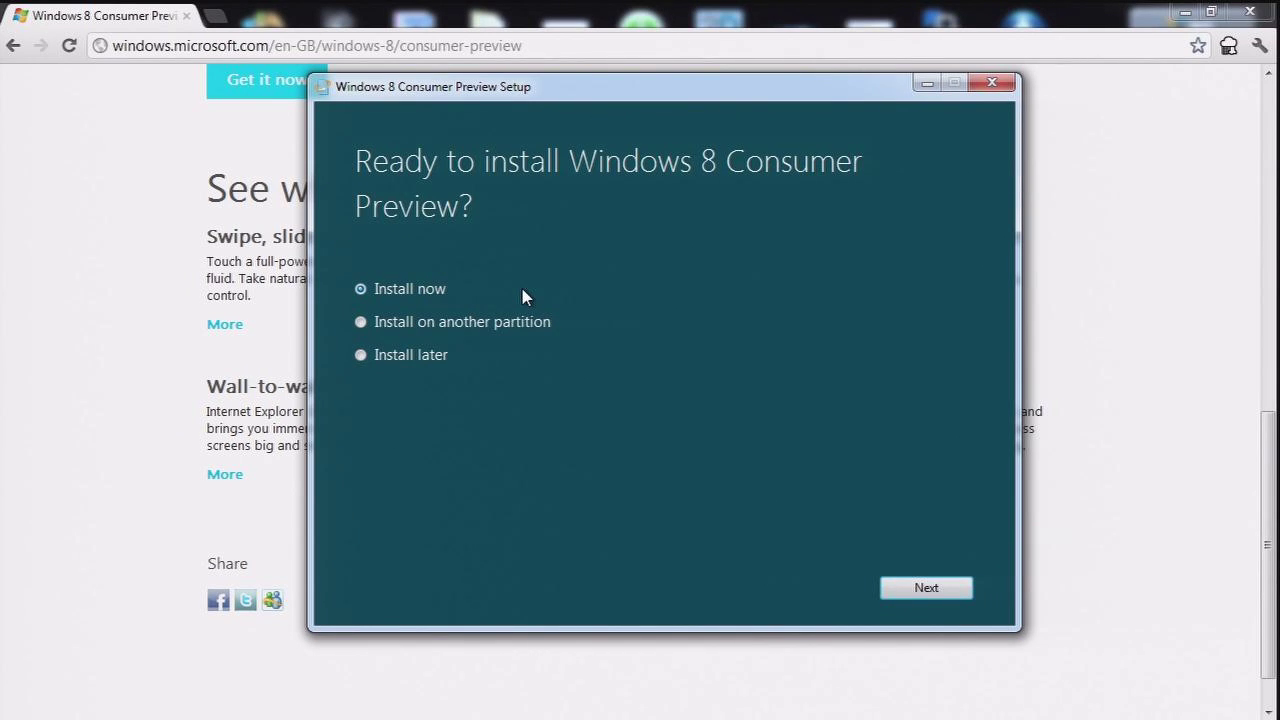
Step: Choose 'Install on another partition', then 'ISO file' as the media to burn to a DVD
{"action": "left_click", "coordinate": [514, 330]}
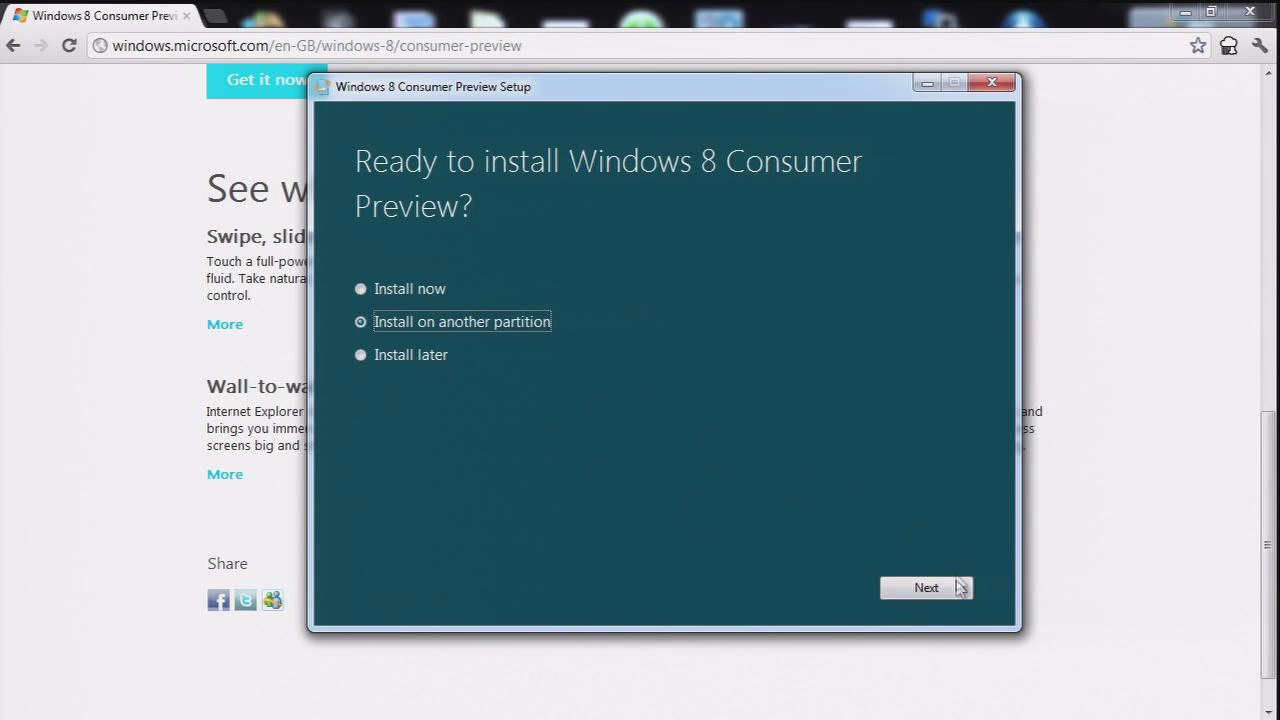
{"action": "left_click", "coordinate": [958, 588]}
{"action": "left_click", "coordinate": [487, 311]}
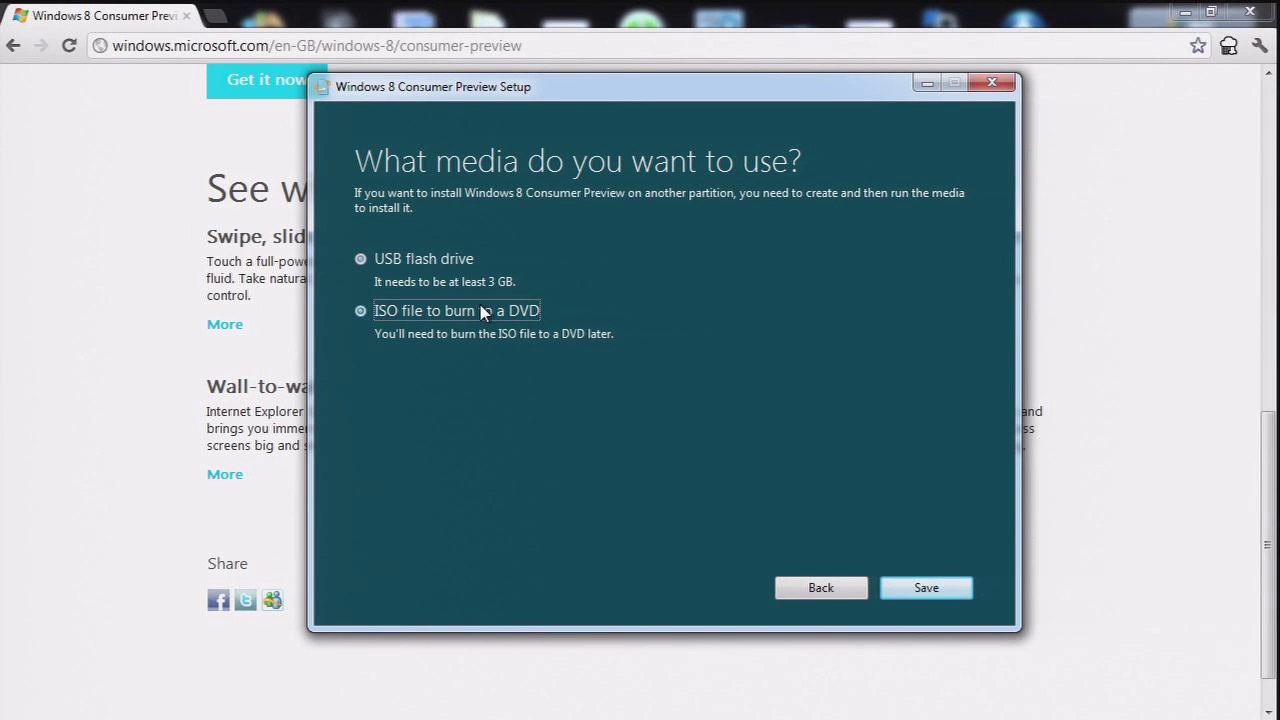
{"action": "left_click", "coordinate": [936, 591]}
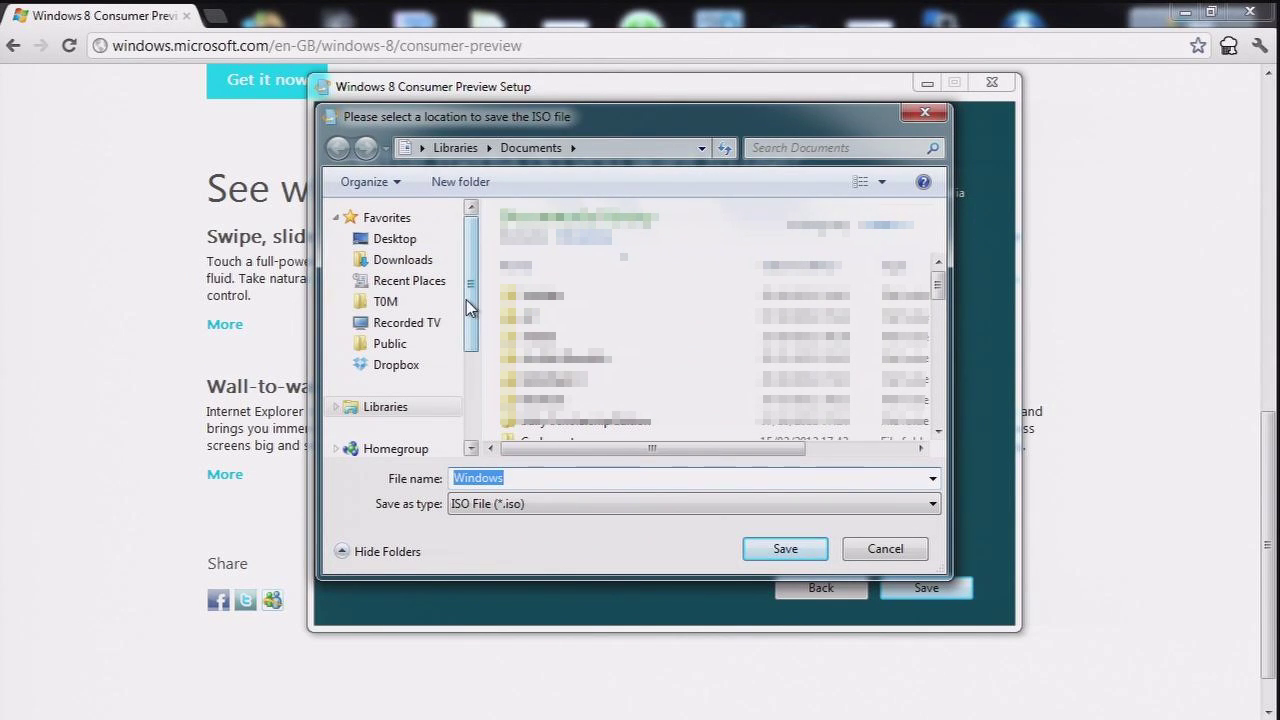
Step: Save Windows.iso to Documents, then launch Windows Disc Image Burner with it once created
{"action": "left_click", "coordinate": [785, 552]}
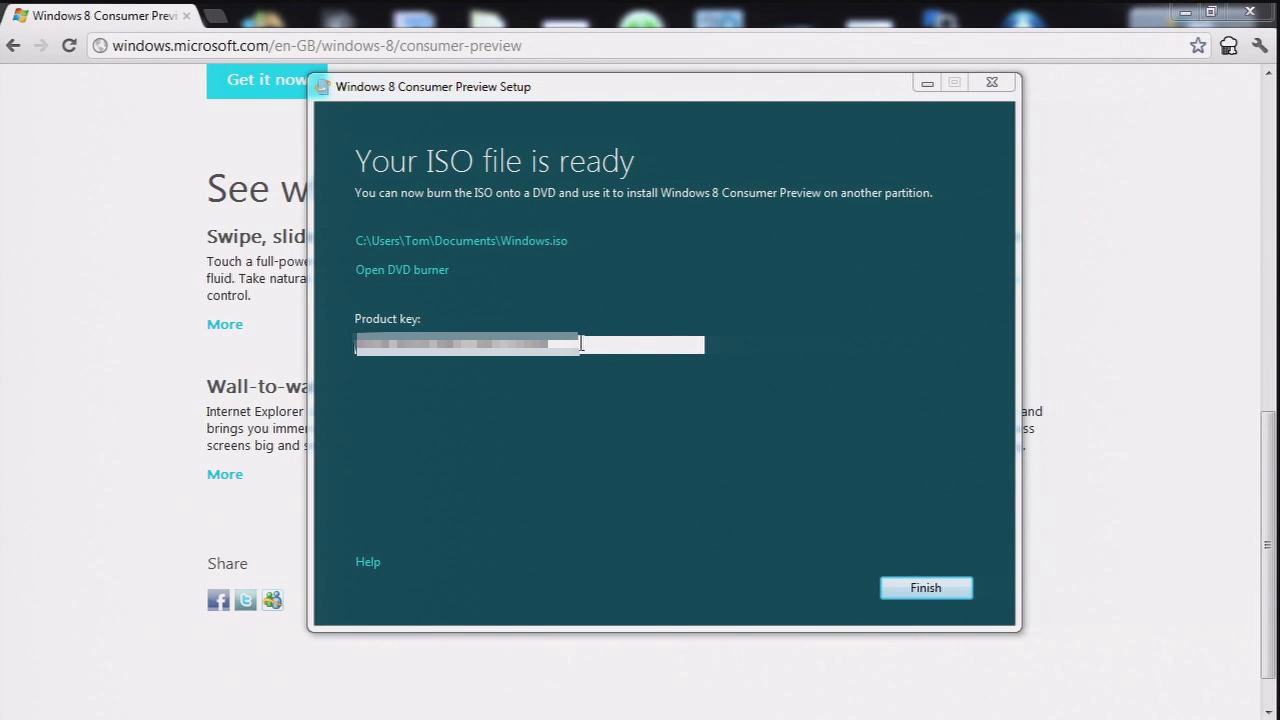
{"action": "left_click", "coordinate": [415, 276]}
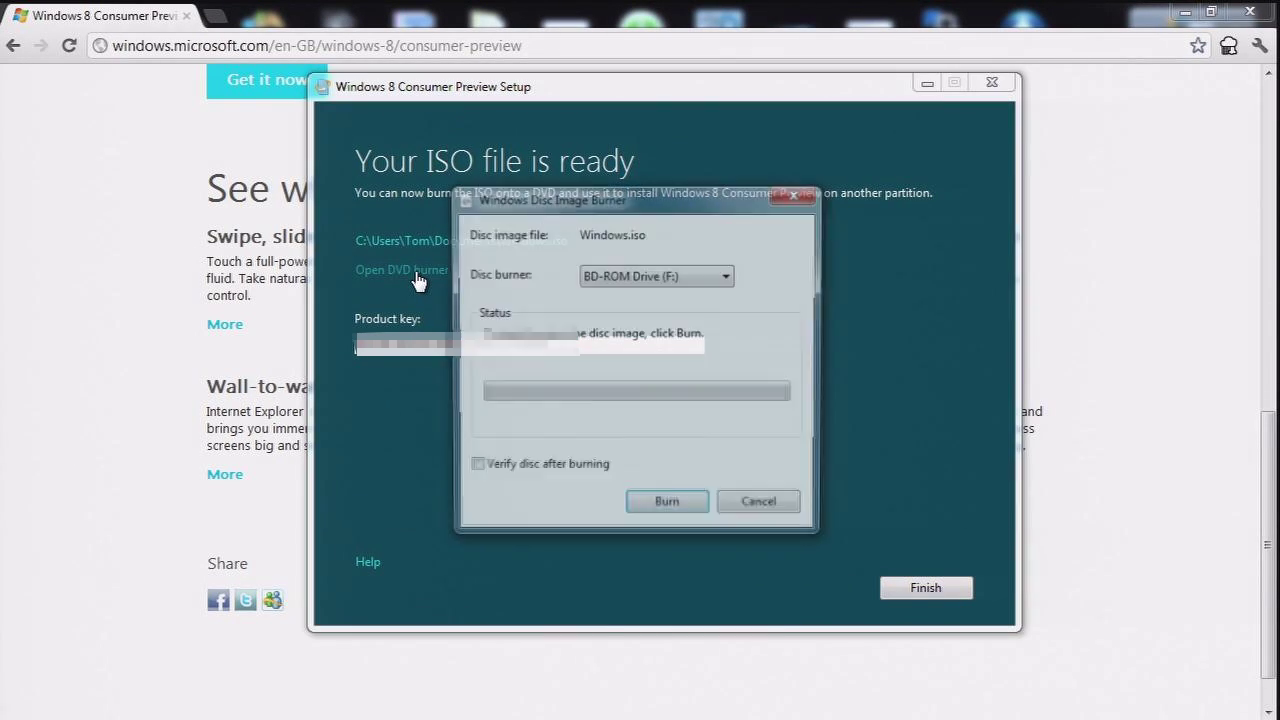